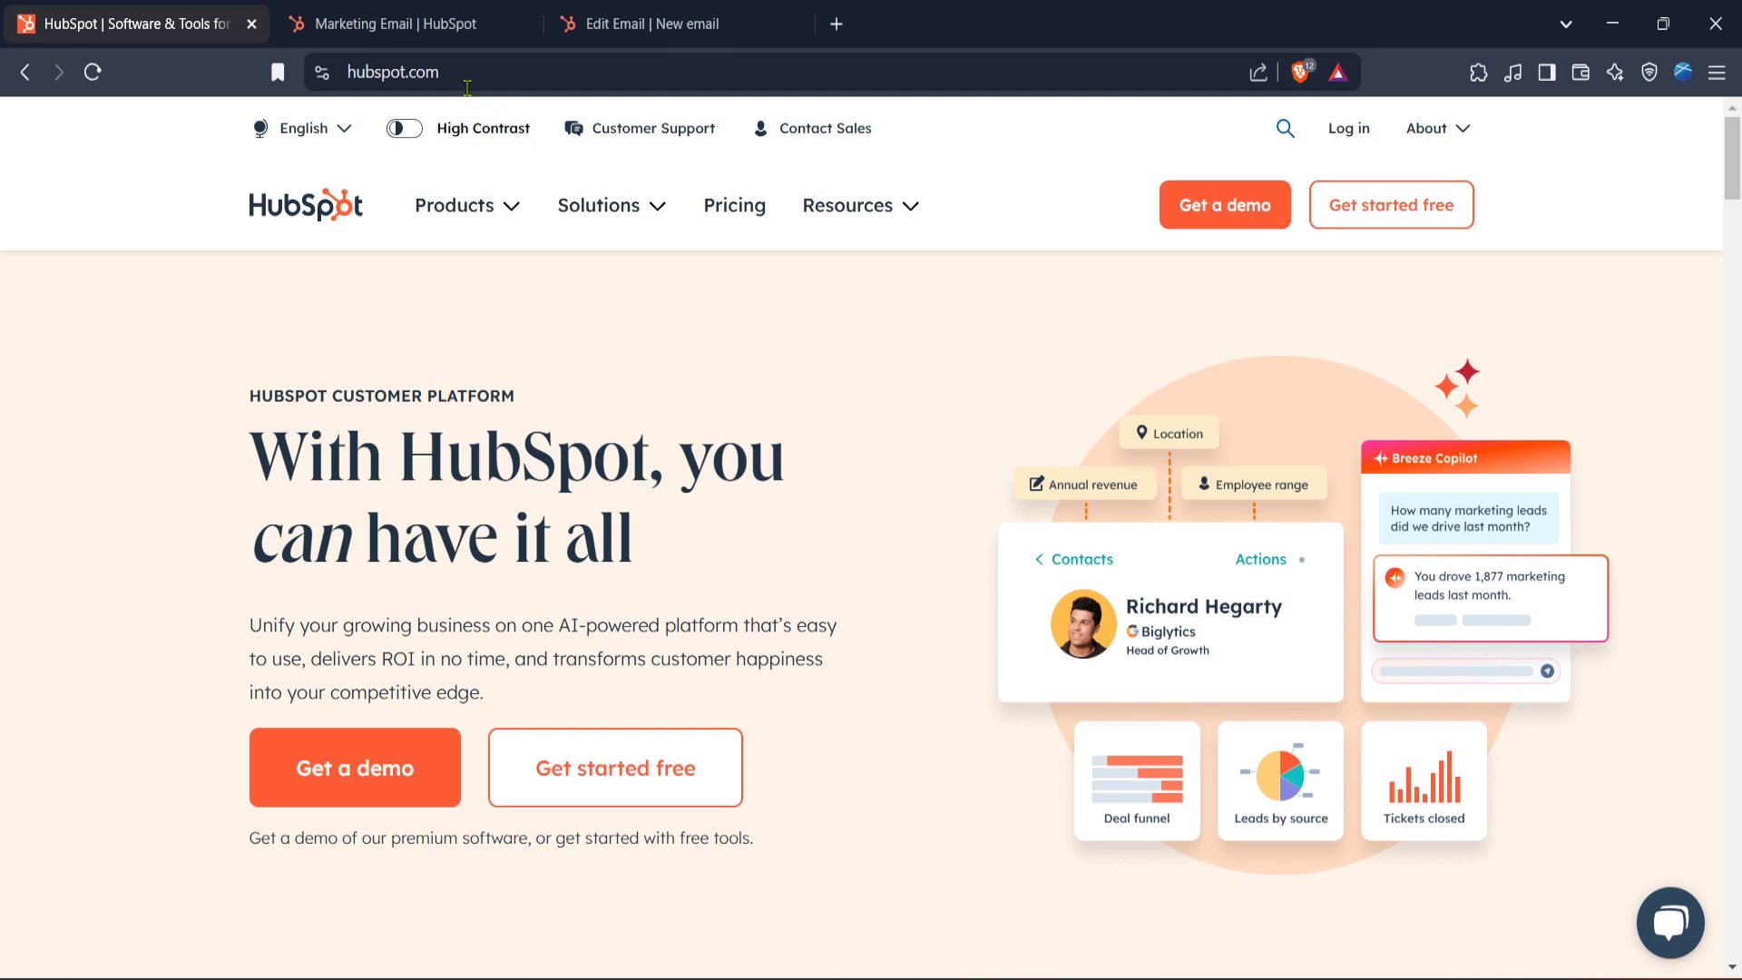
- Show the Marketing Email dashboard listing the two 'New email' drafts
left_click(406, 23)
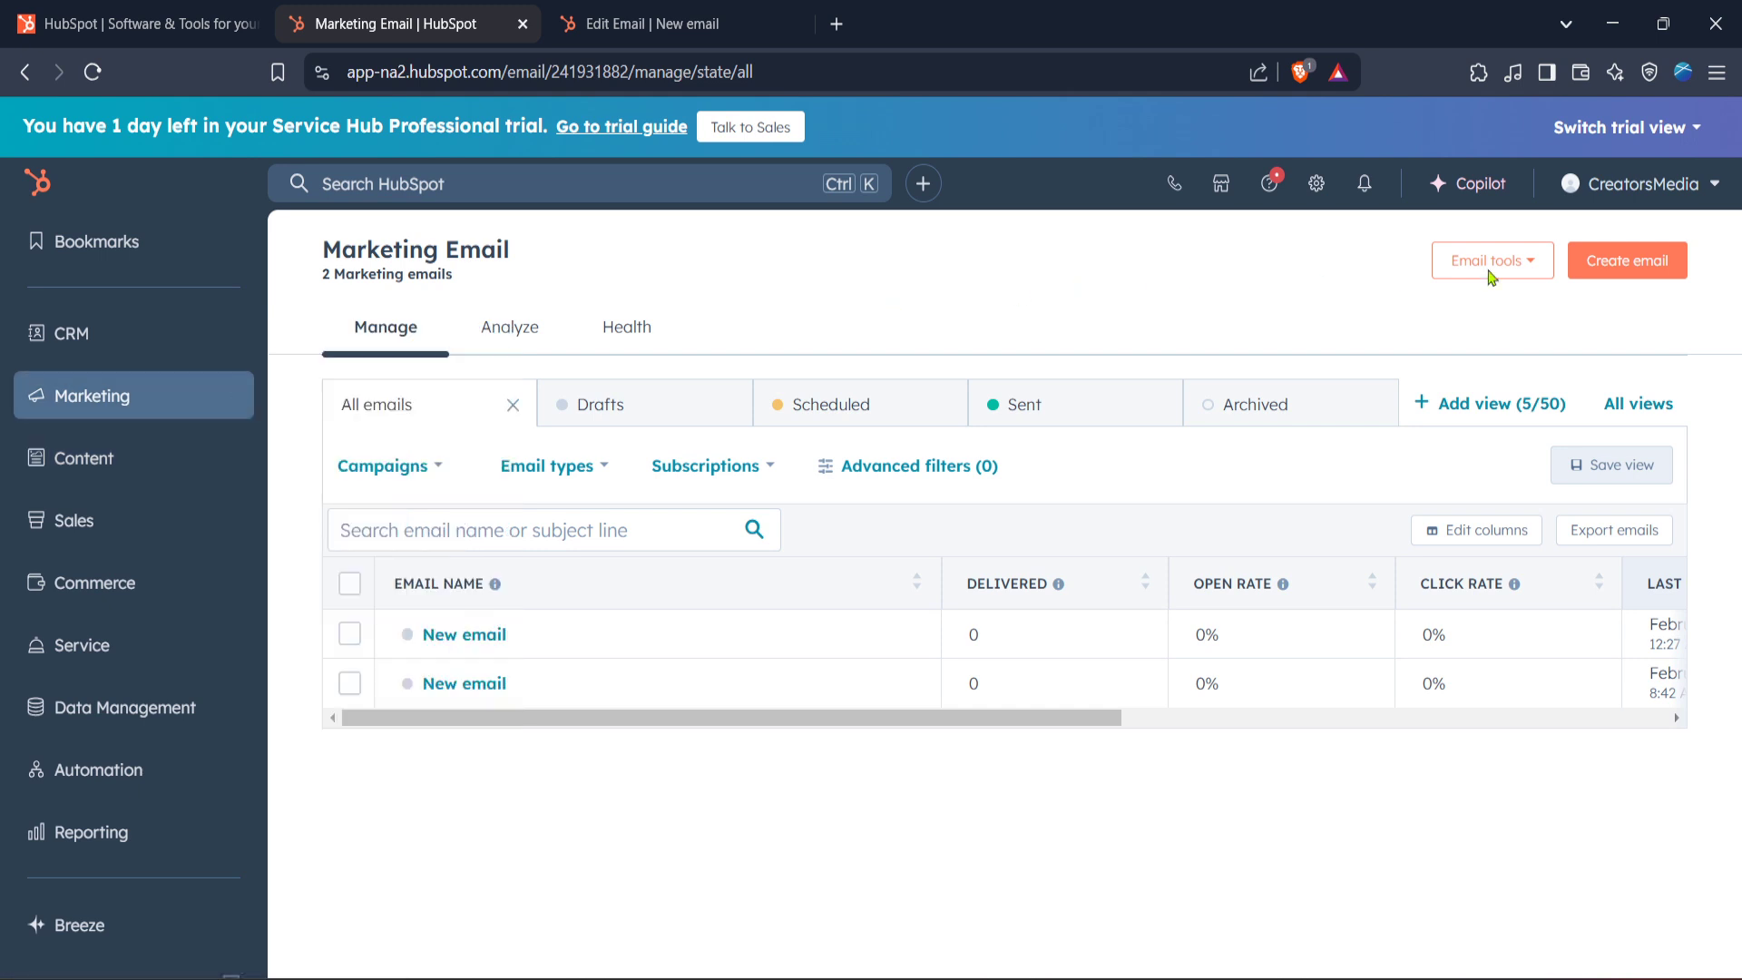
- Start a new email to reveal the Regular, Automated and Blog/RSS type choices
left_click(1626, 260)
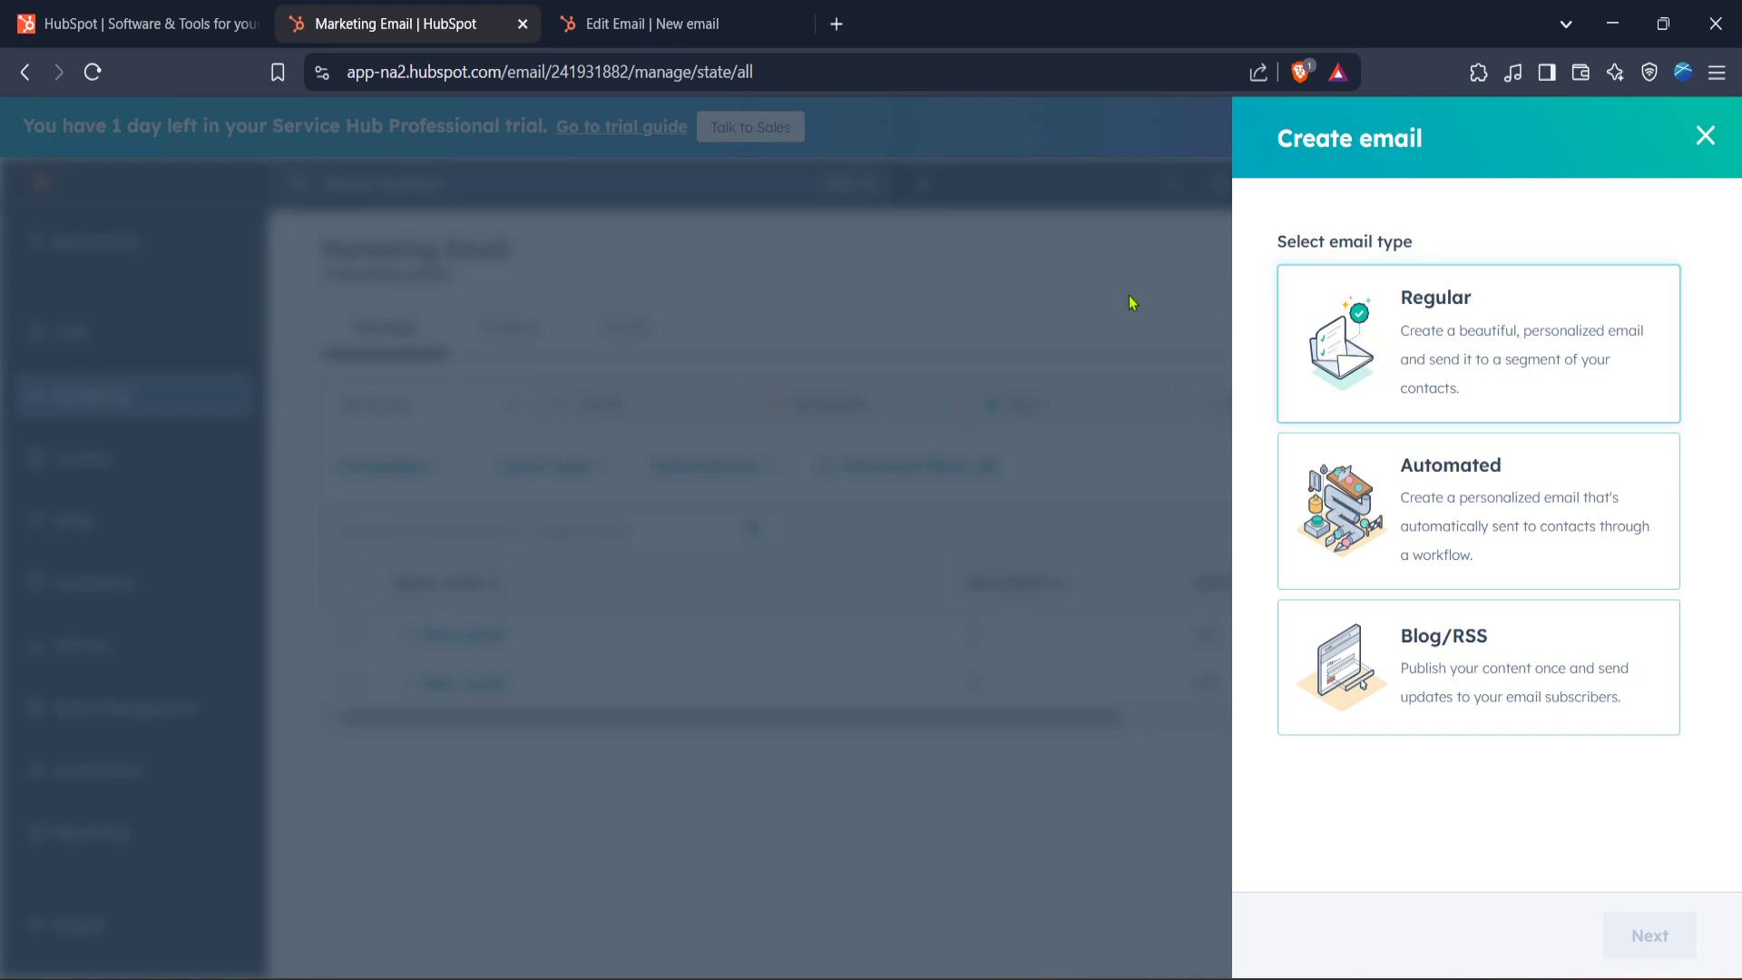
- Bring up the blank, autosaved 'New email' draft in the email editor
left_click(633, 22)
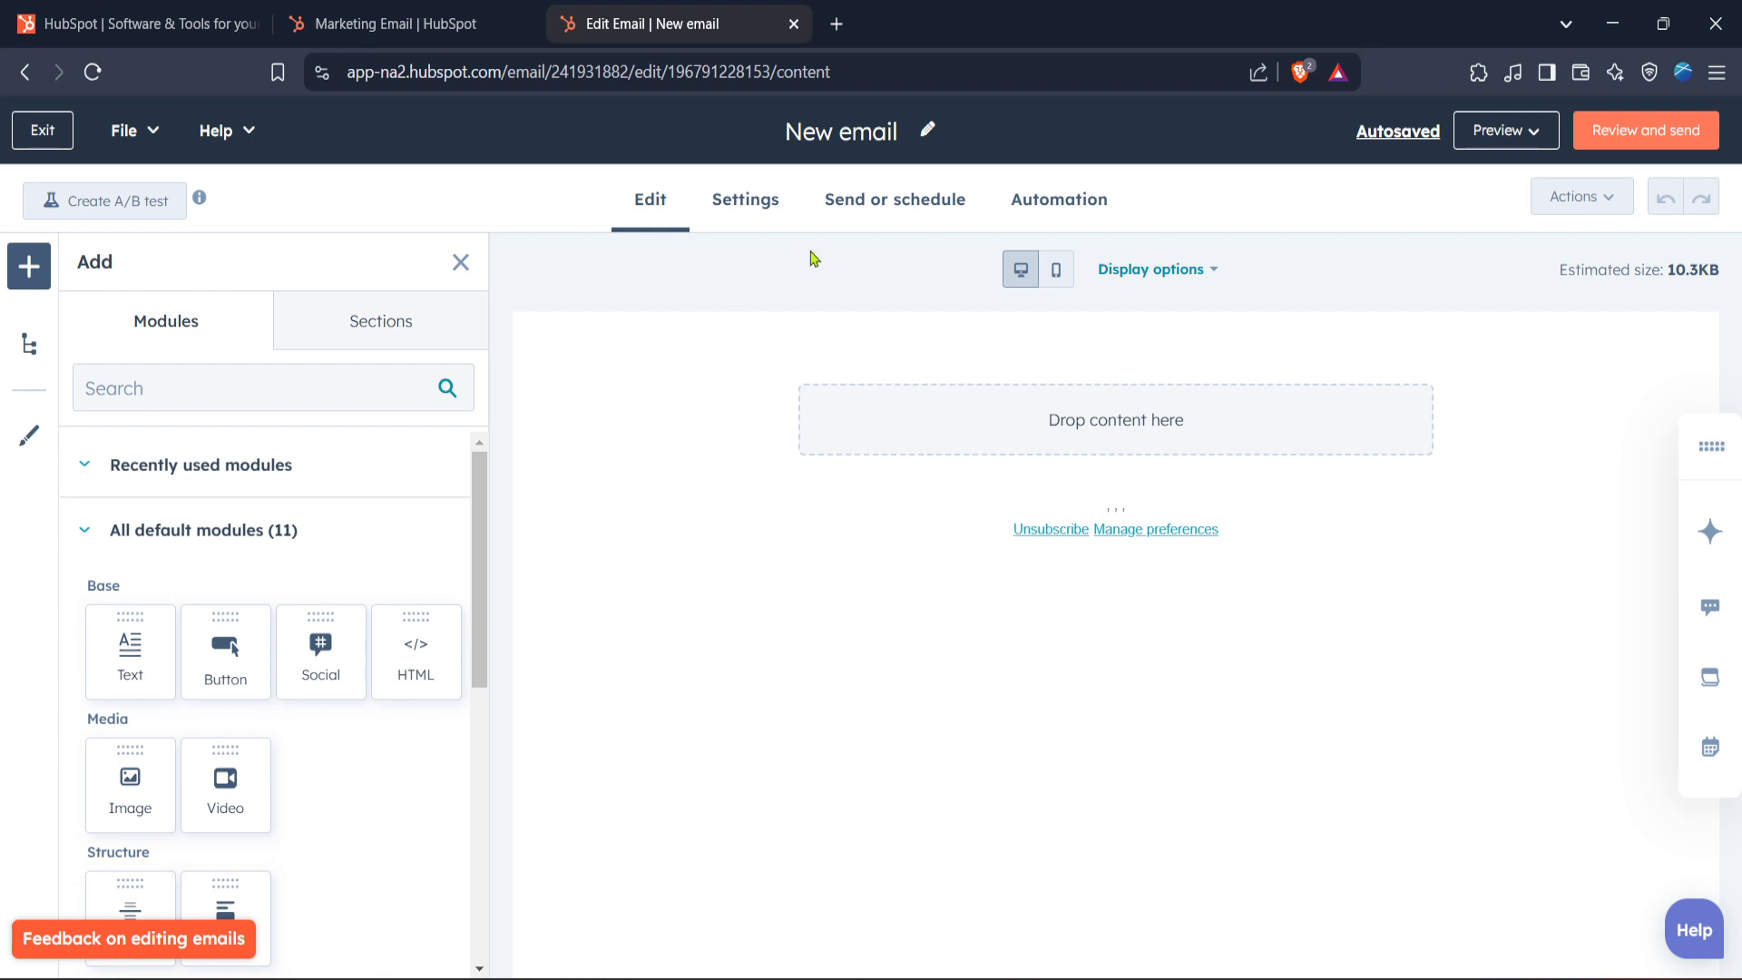
- Add Sample File.csv and High Engagement beside Instant Subscribers - Test as Send to lists
left_click(761, 207)
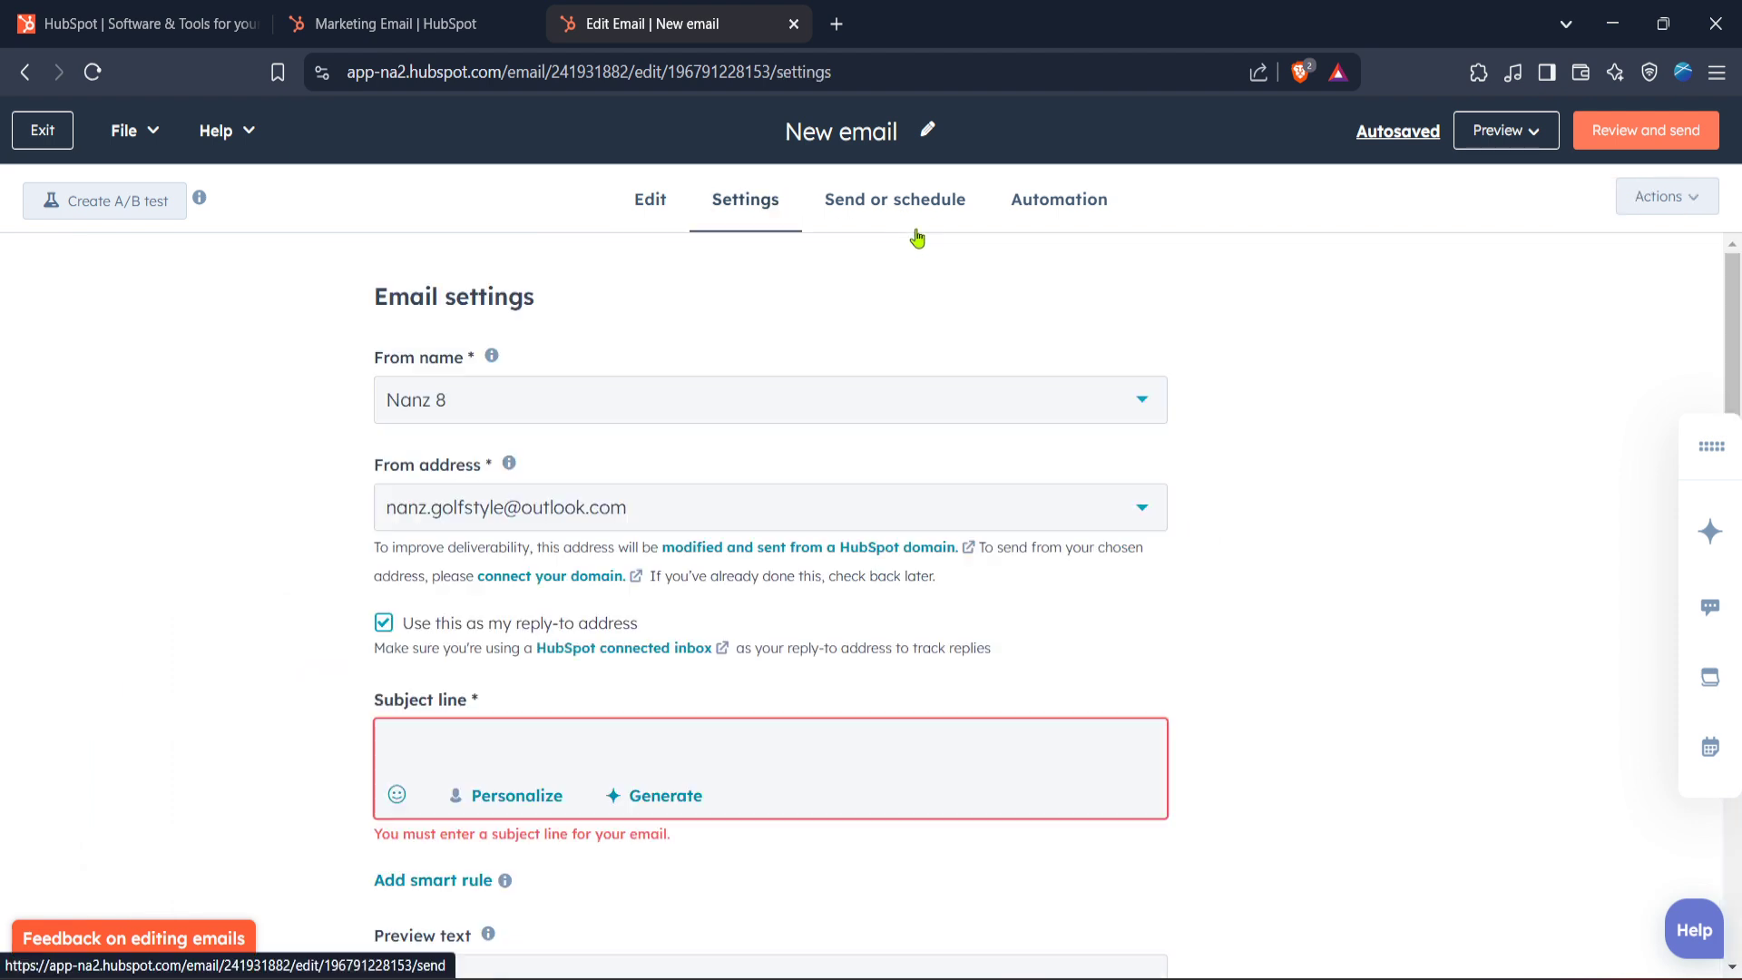
left_click(894, 205)
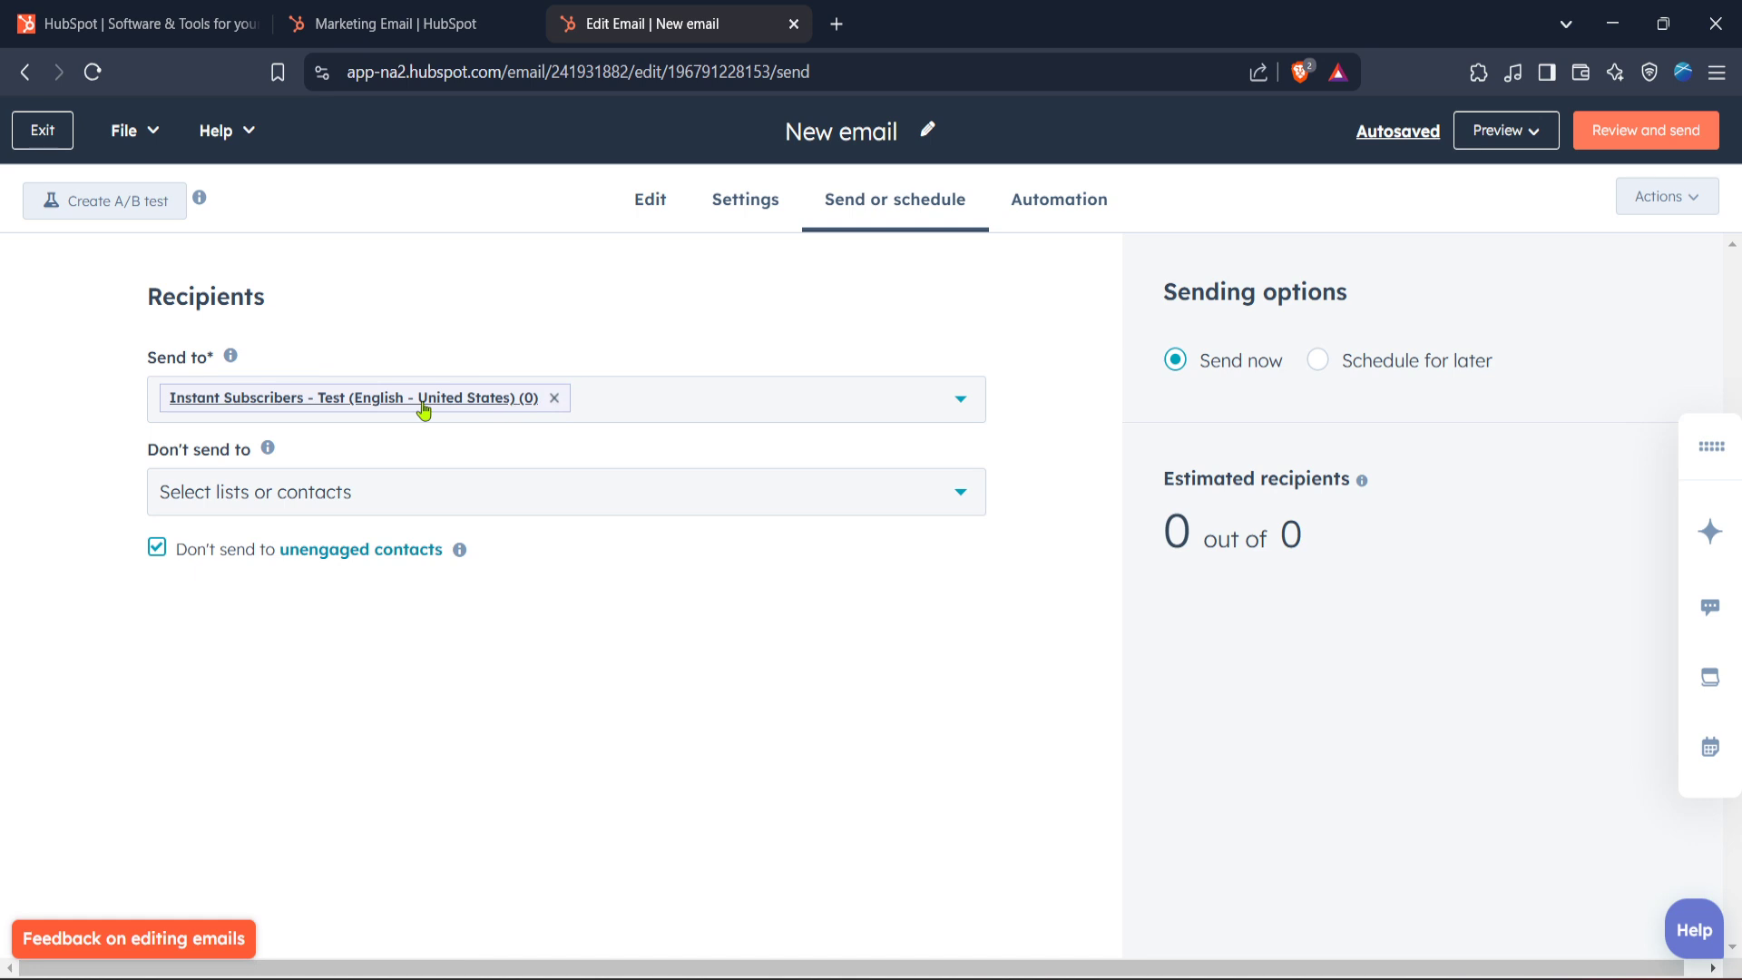
left_click(423, 406)
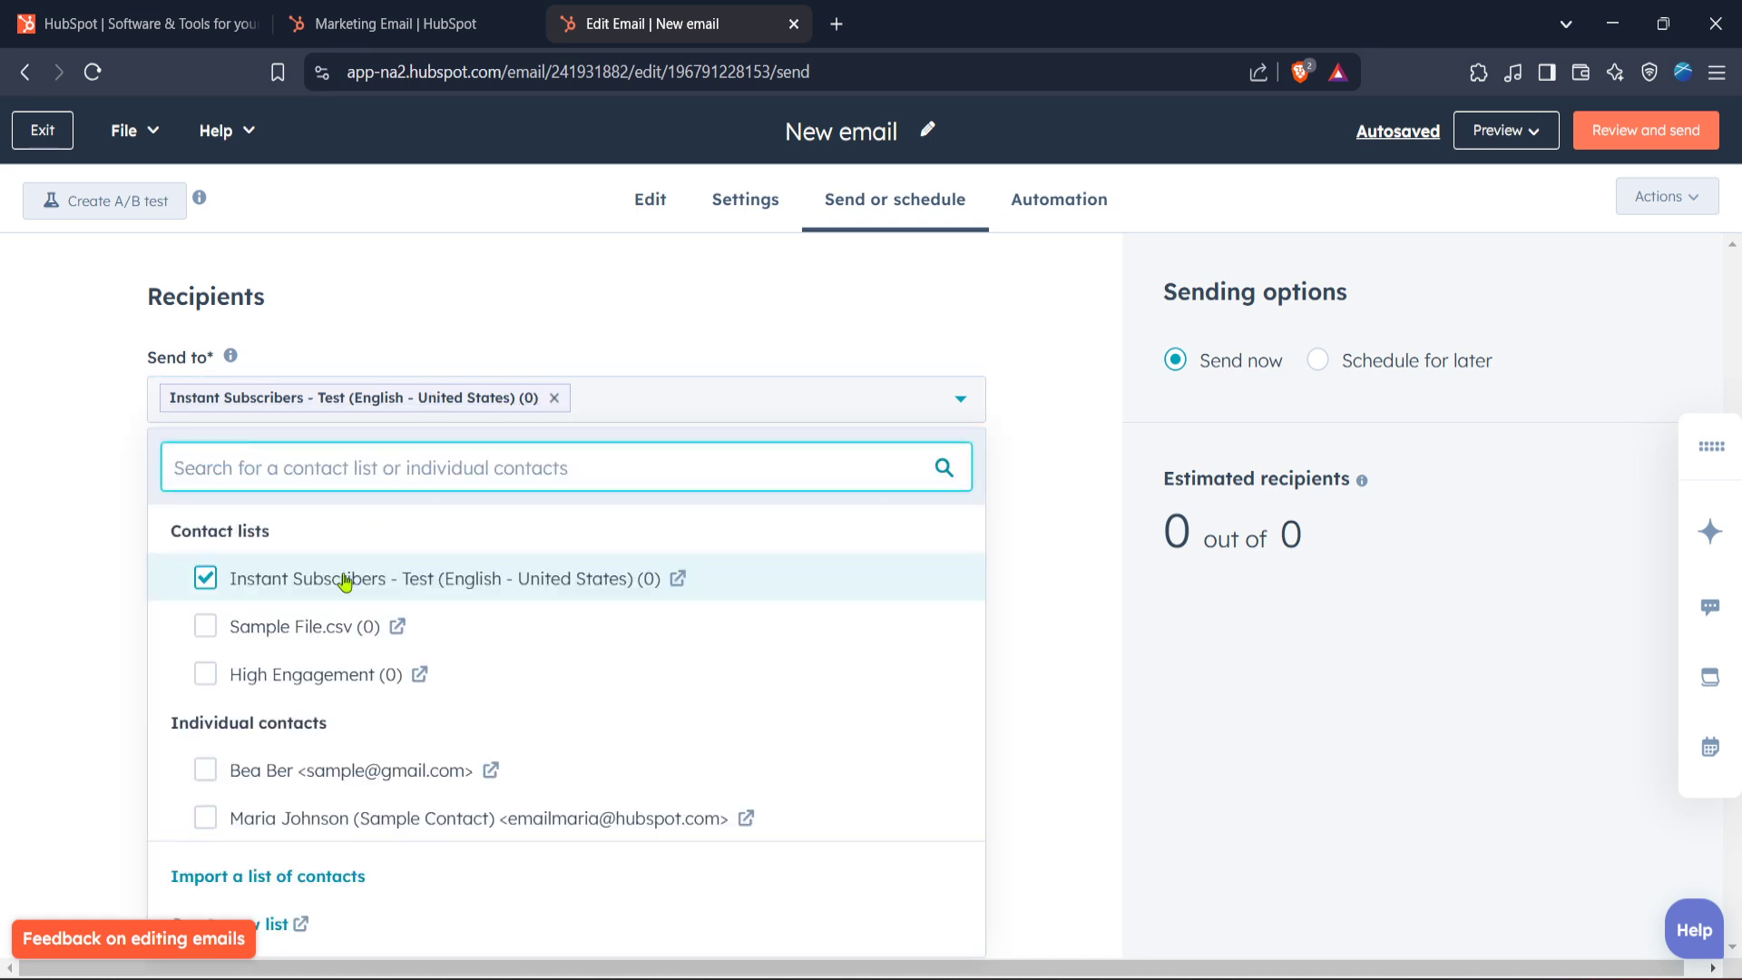
left_click(274, 624)
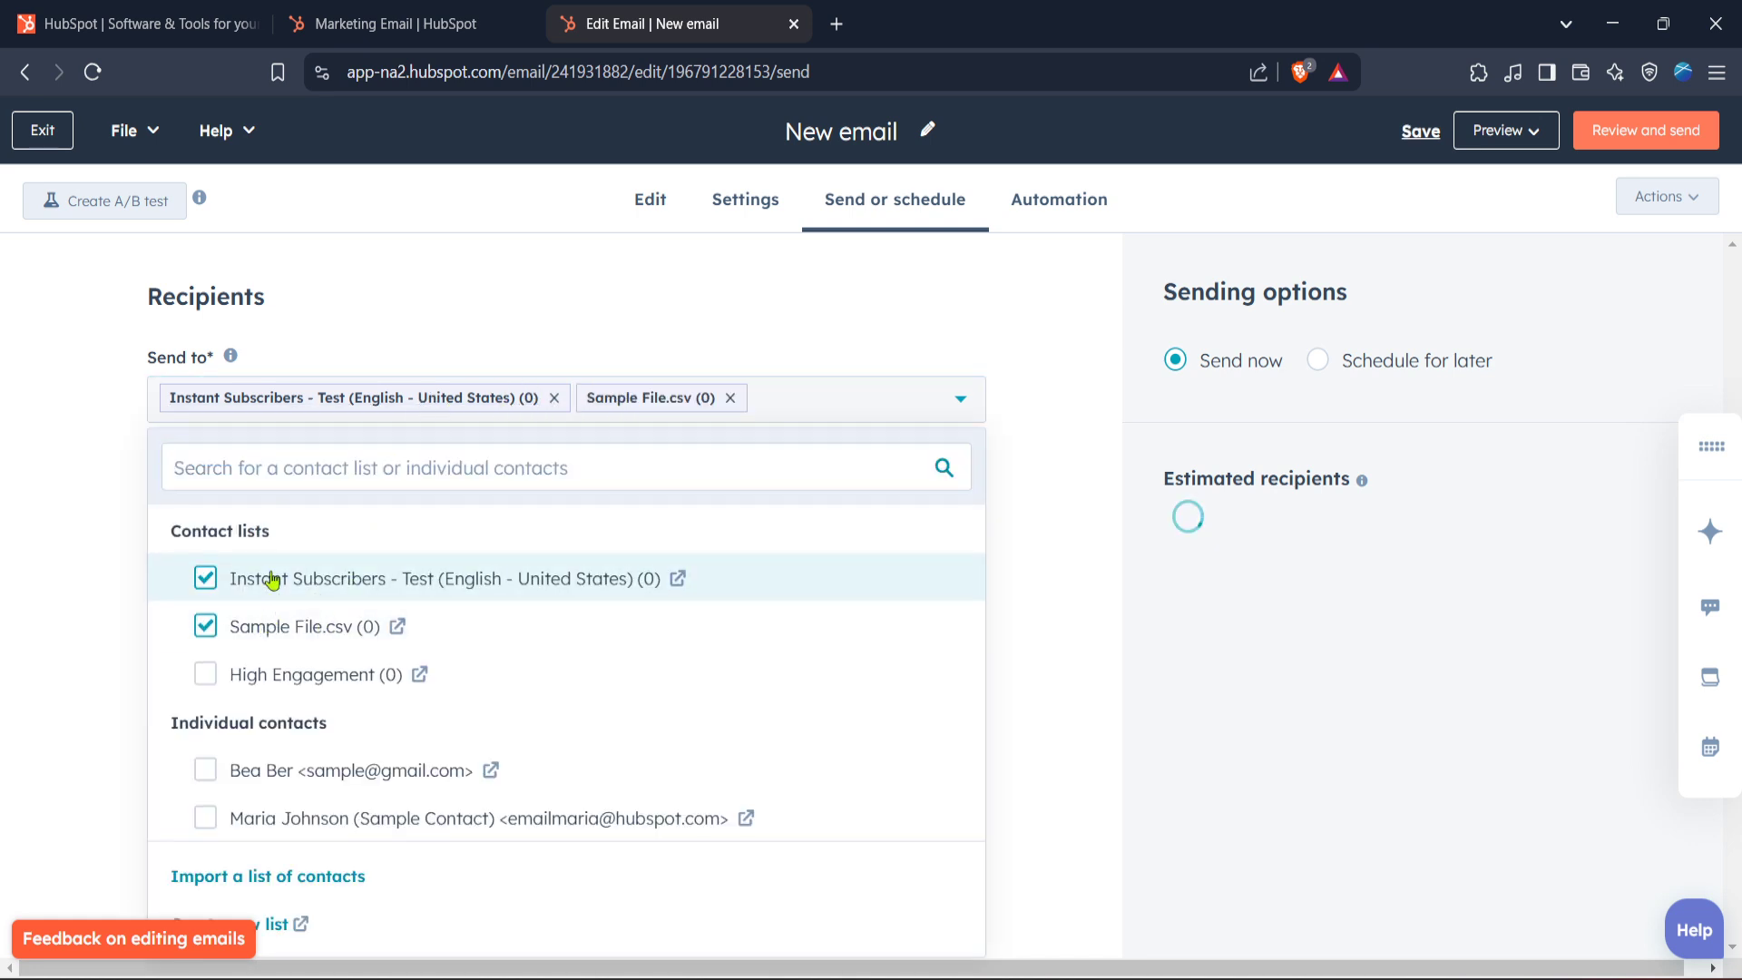
left_click(267, 676)
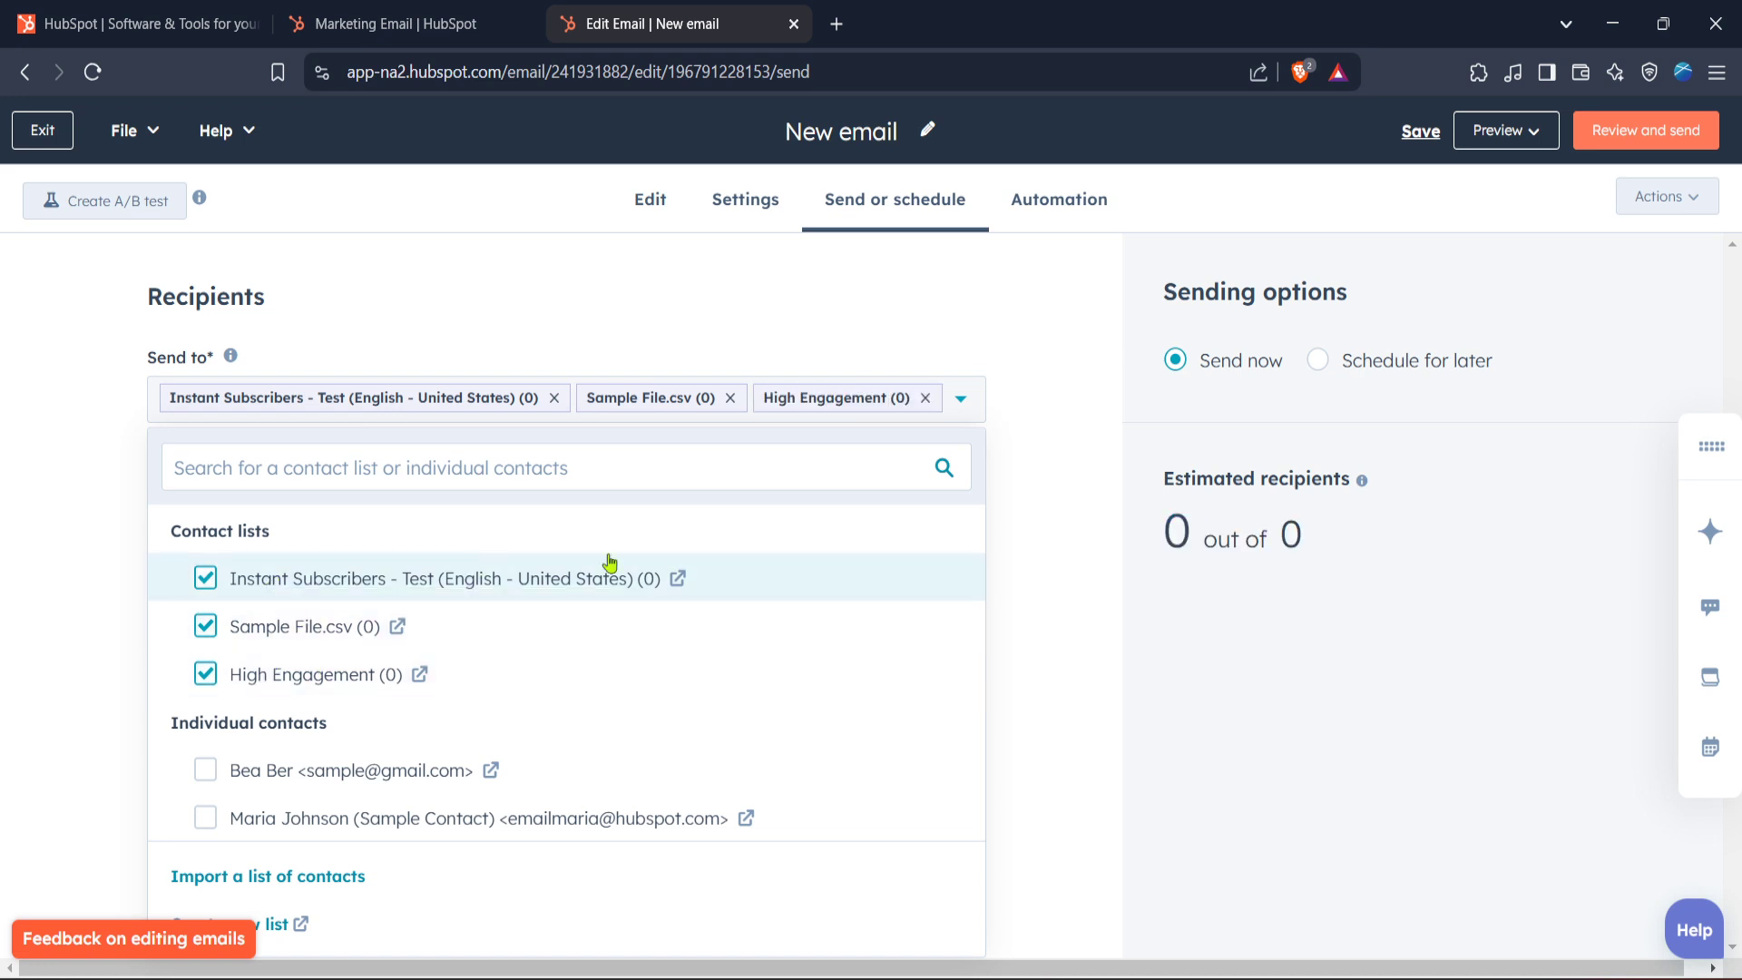
left_click(1097, 625)
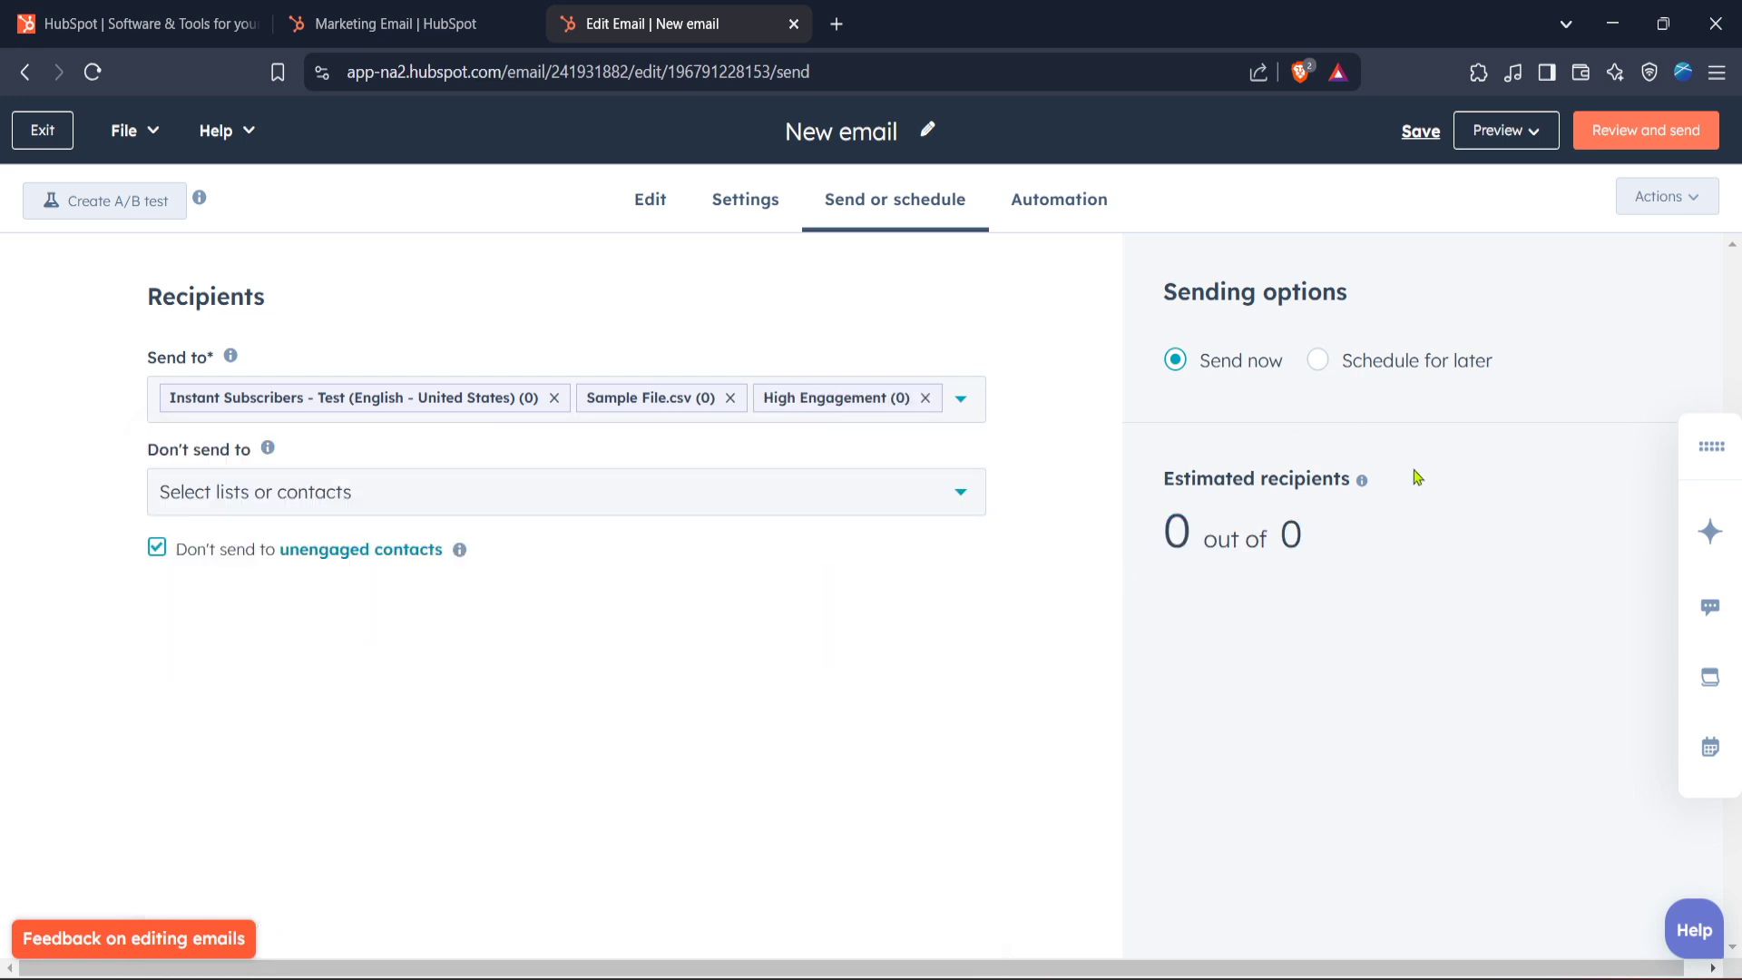
- Run Review and send, which flags missing subscription type, subject and address, then preview
left_click(1504, 131)
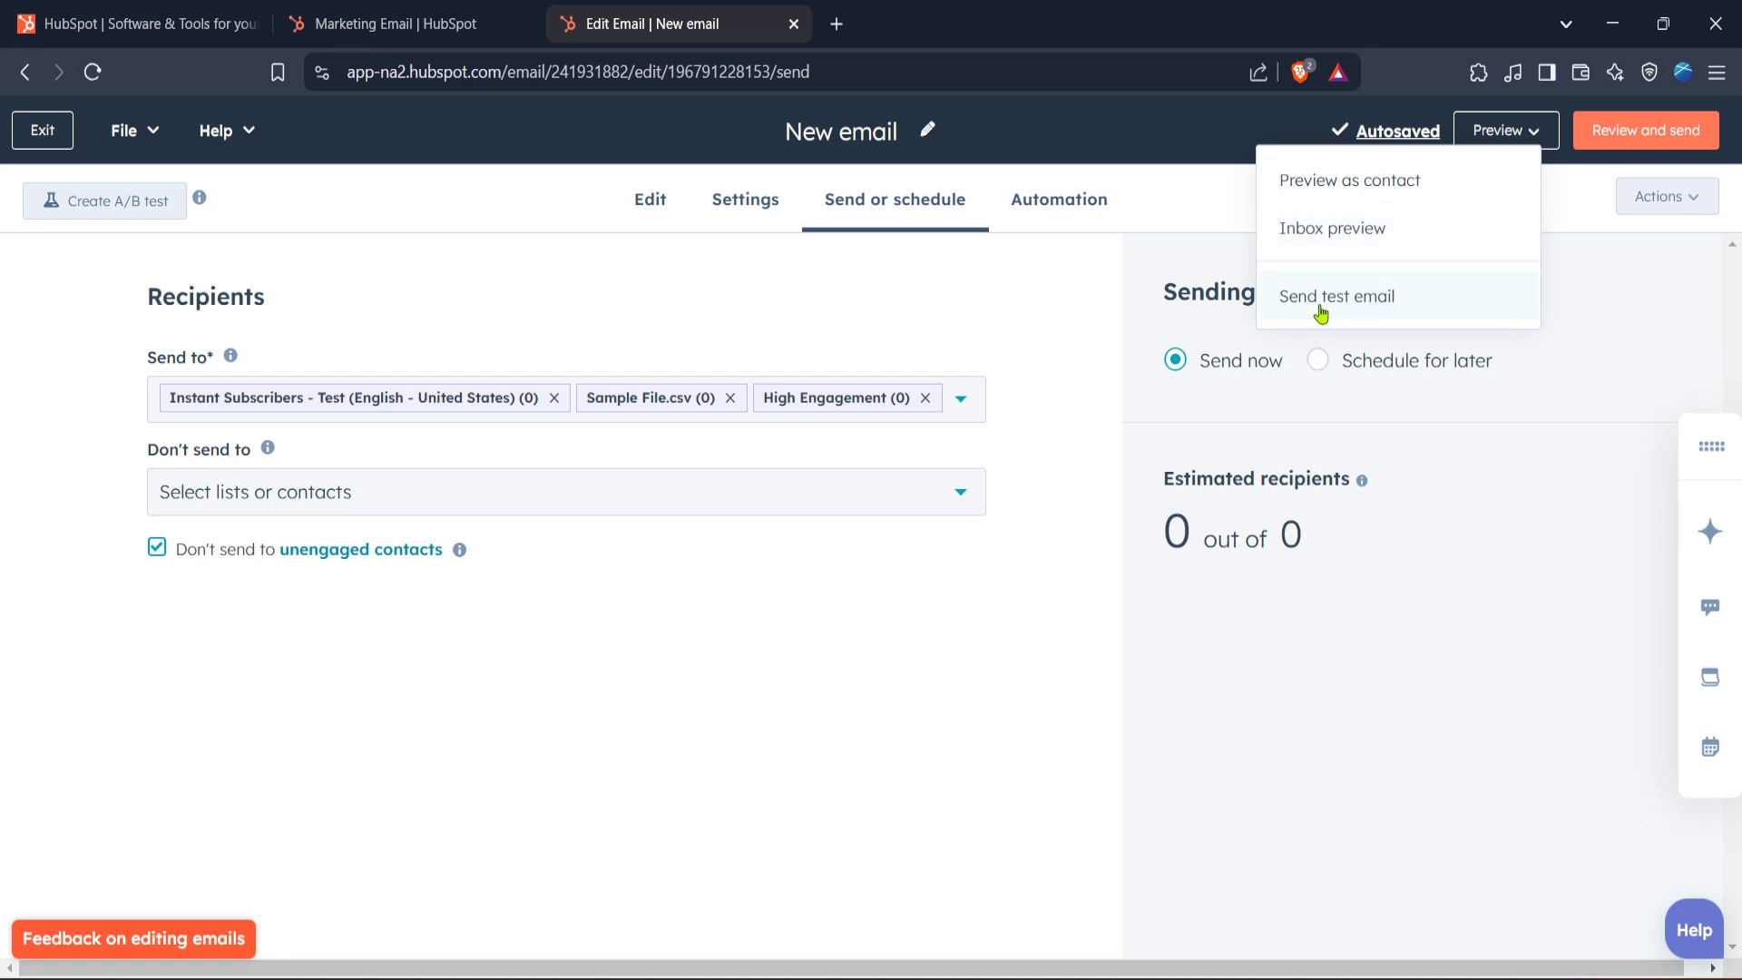
left_click(1076, 694)
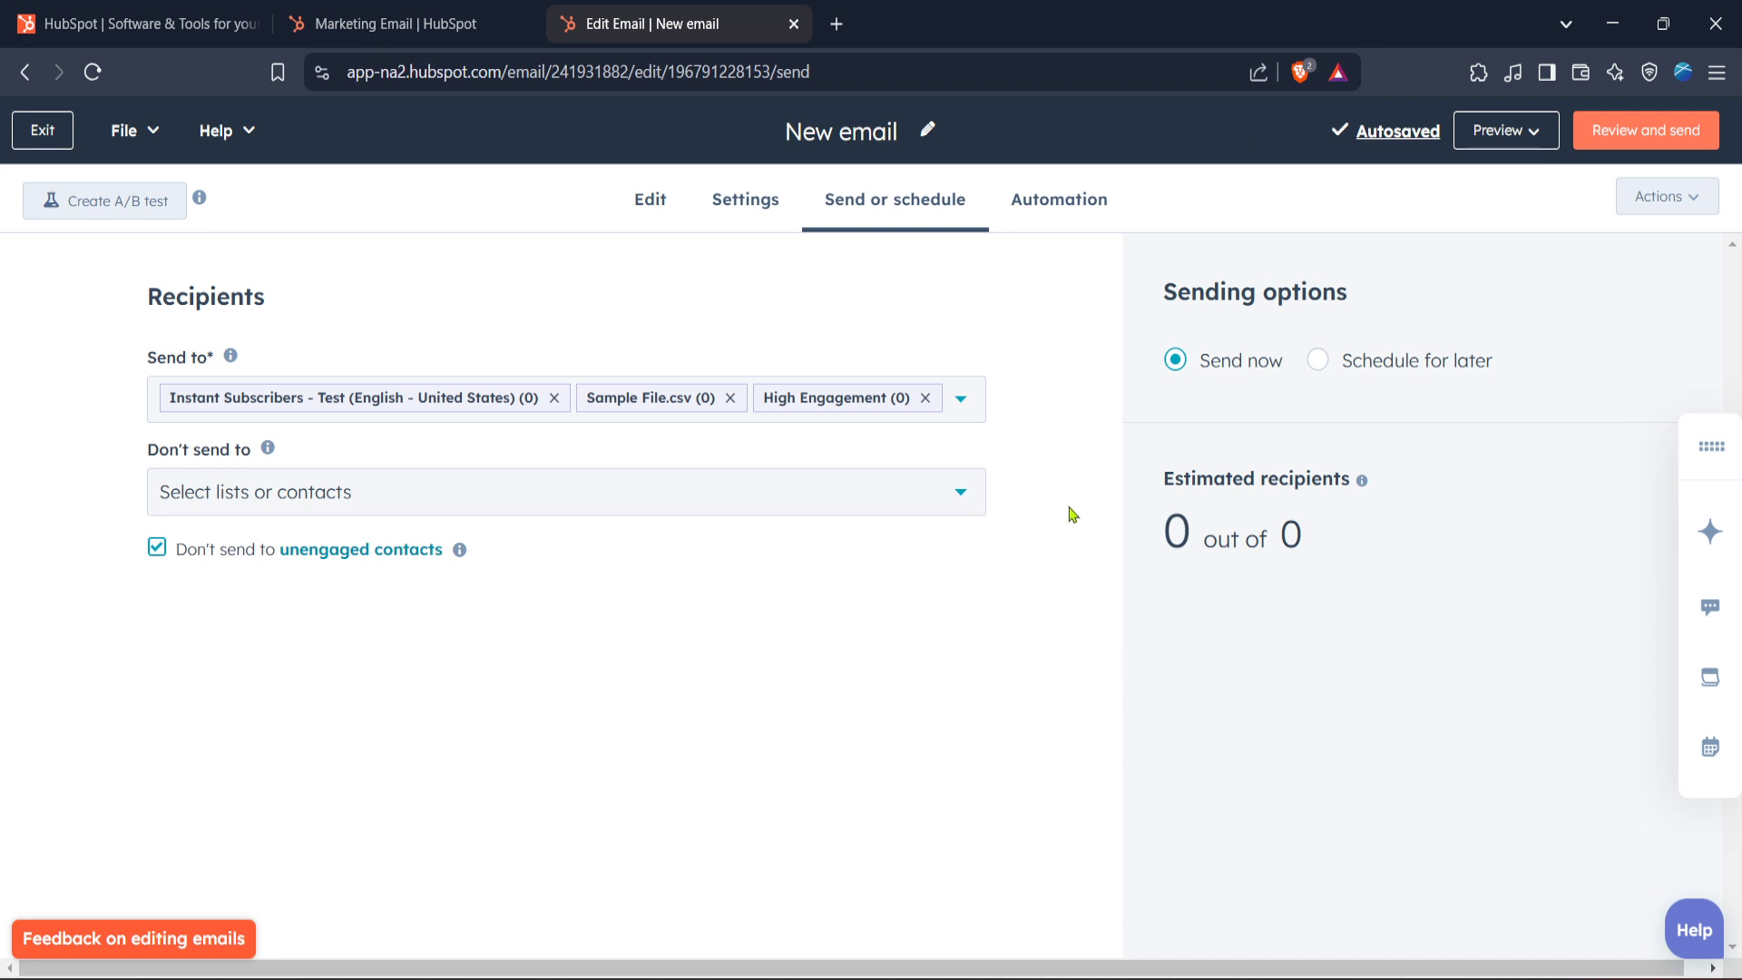
left_click(1645, 130)
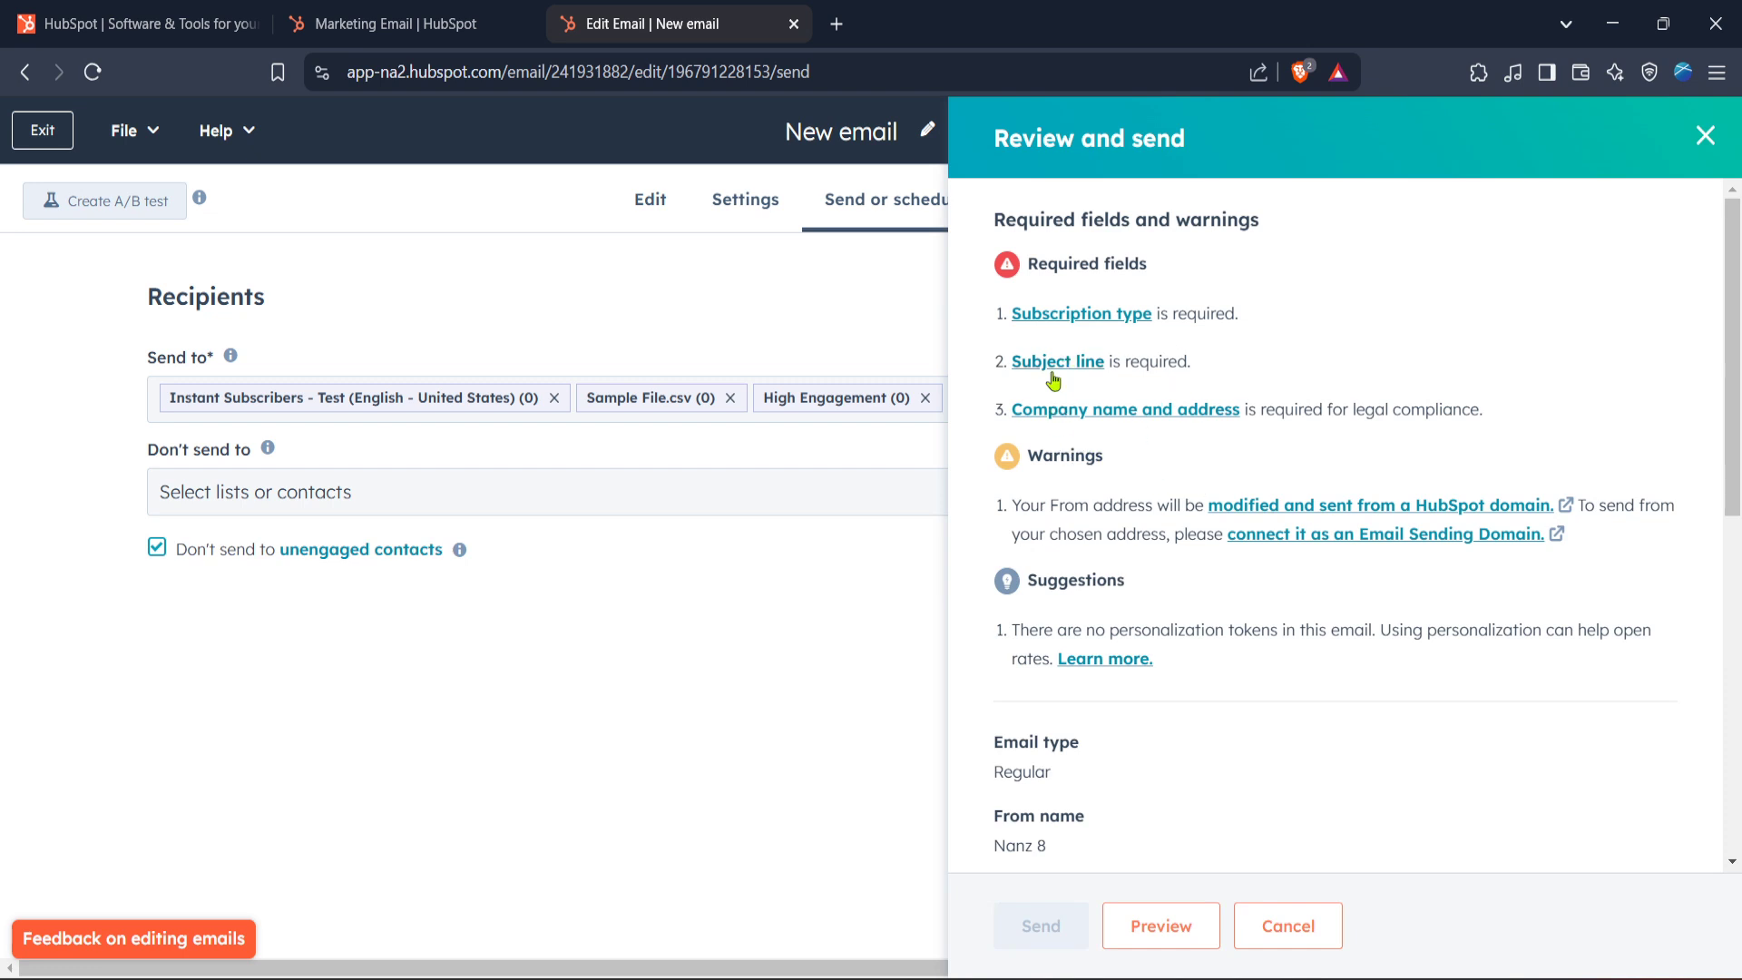
scroll(1065, 456, "down", 1)
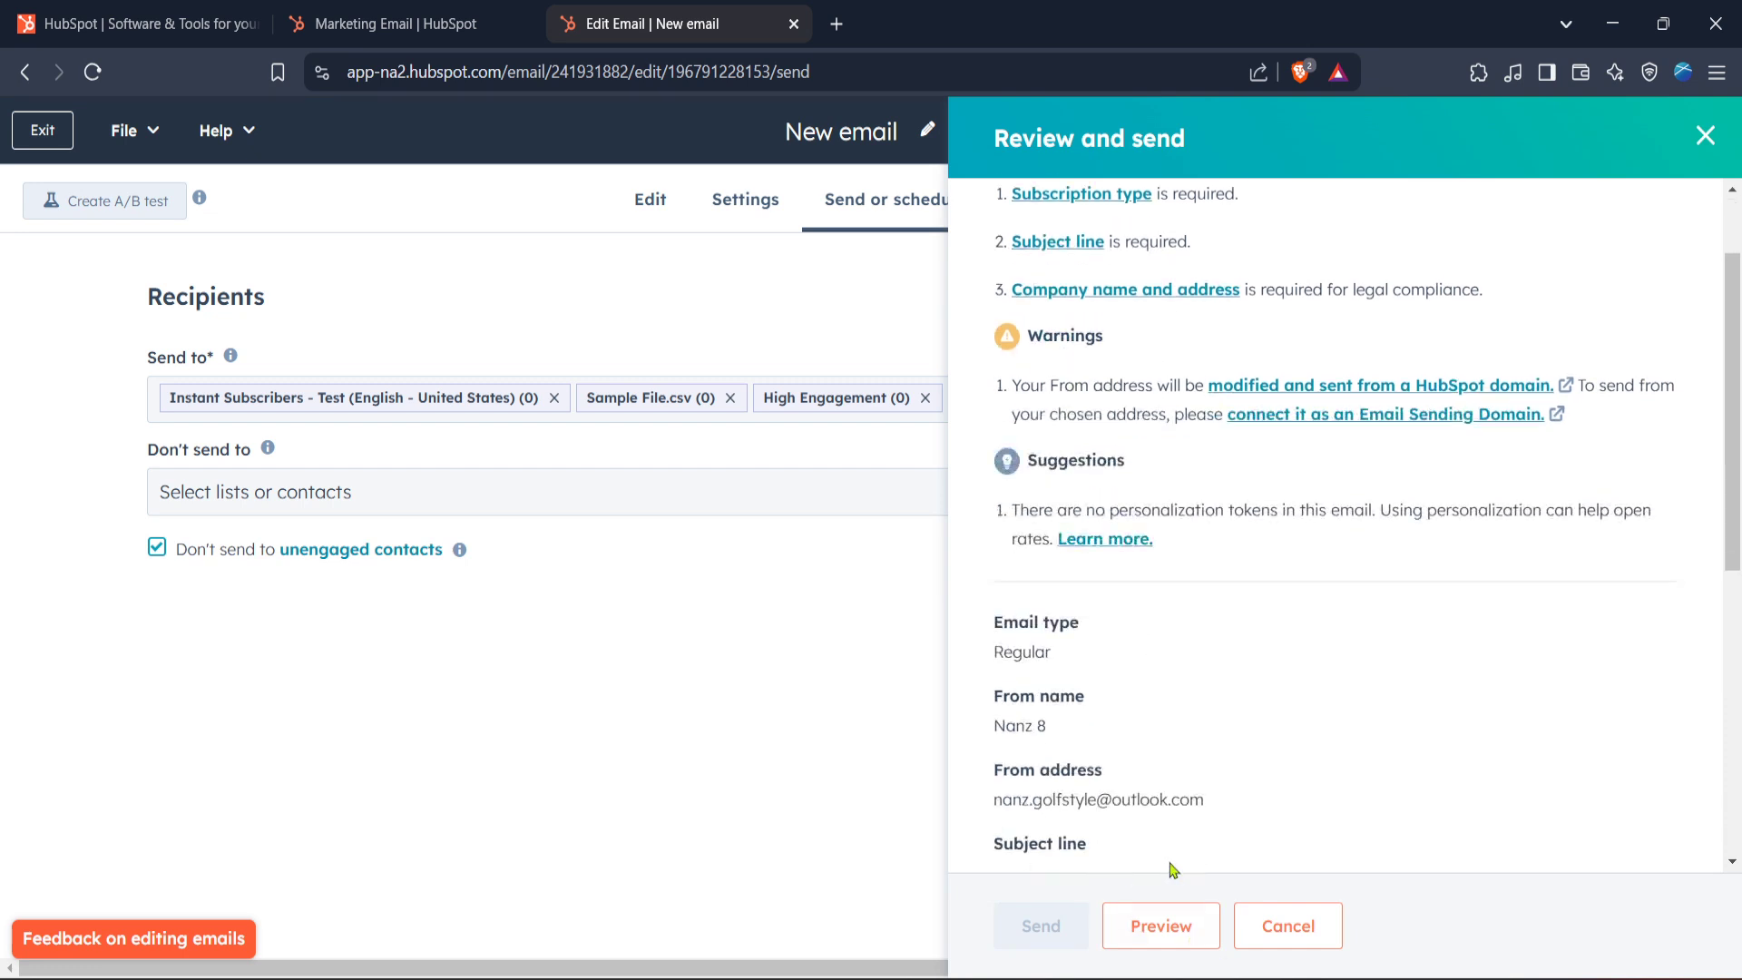
left_click(1187, 924)
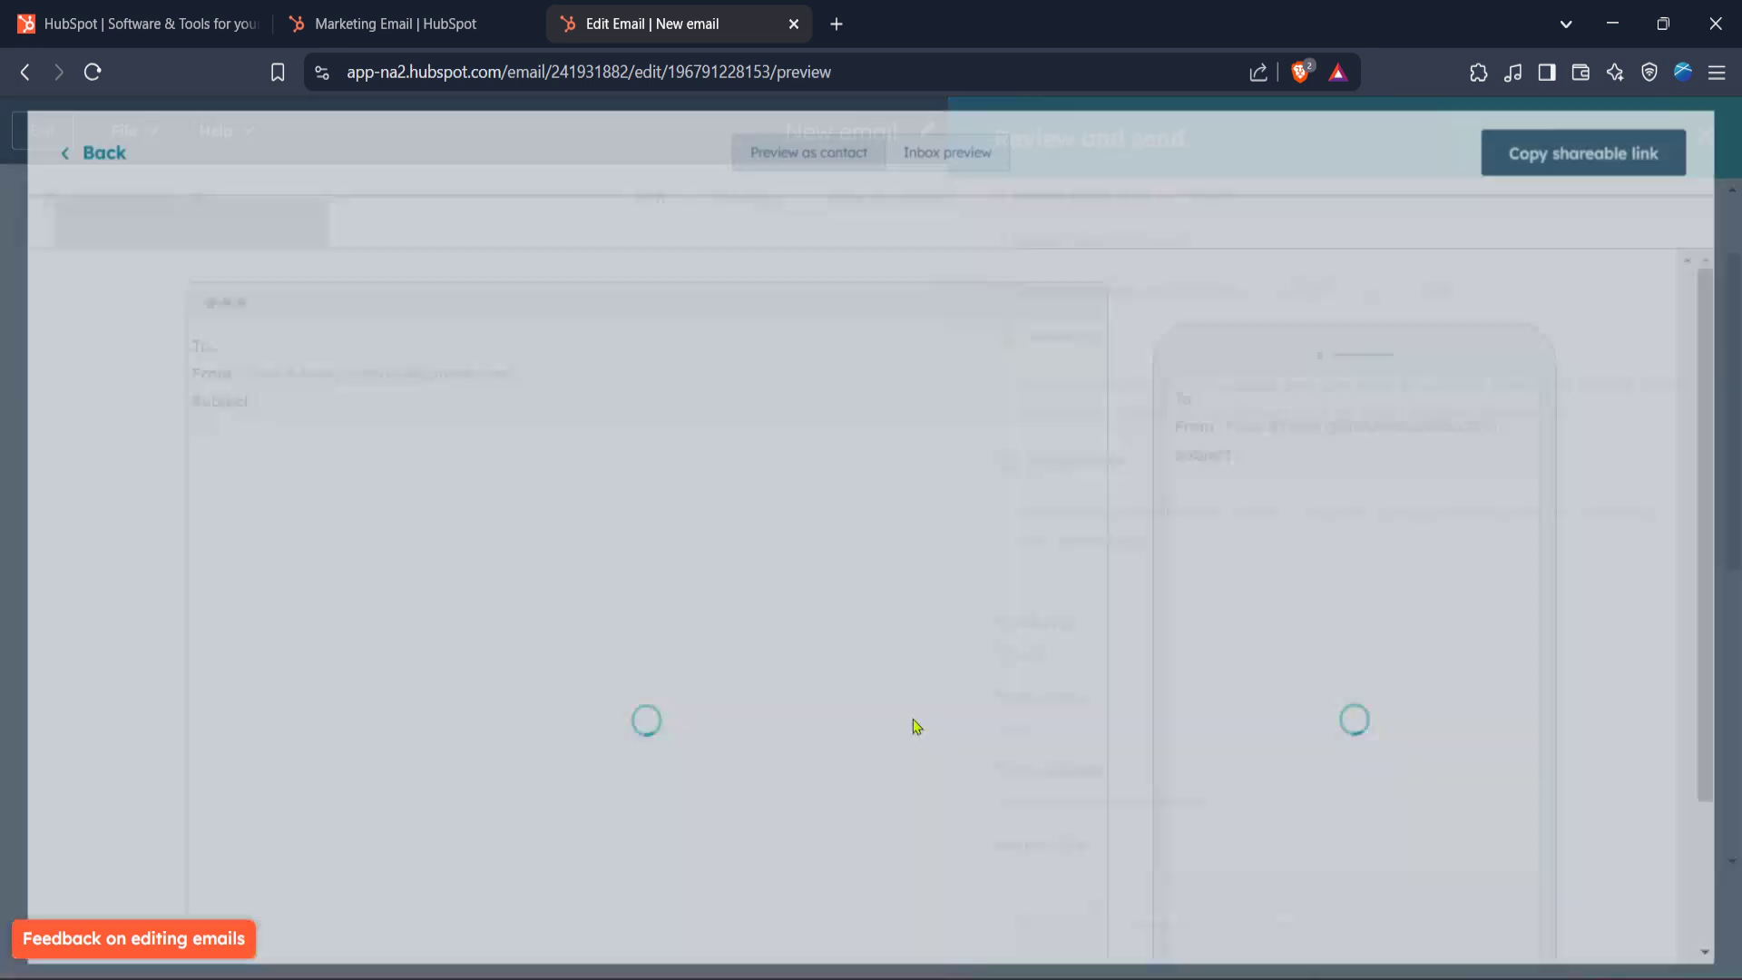